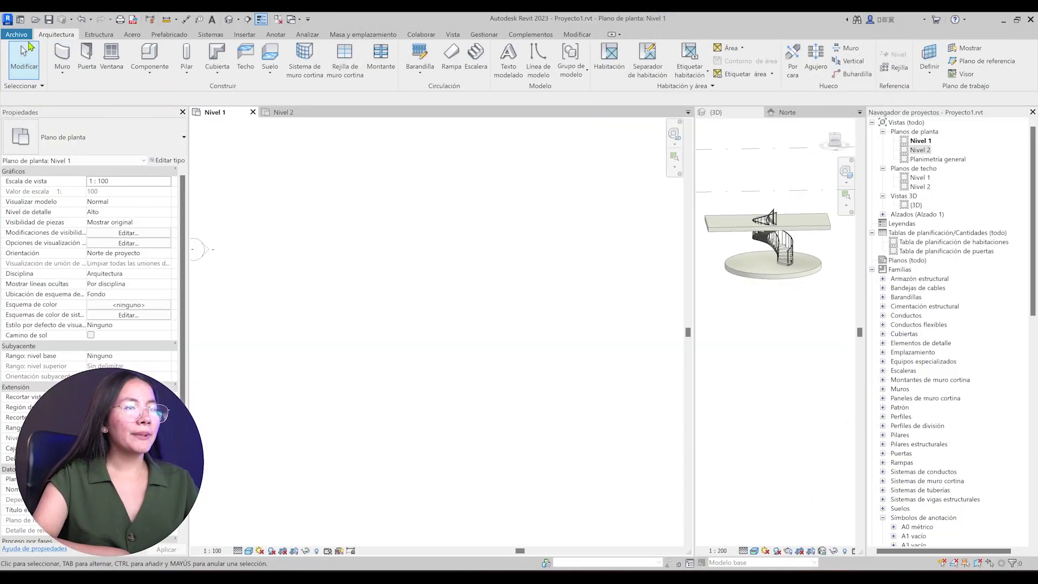
Step: Start a new Escalera on the Arquitectura tab in the Nivel 1 plan
{"action": "left_click", "coordinate": [476, 60]}
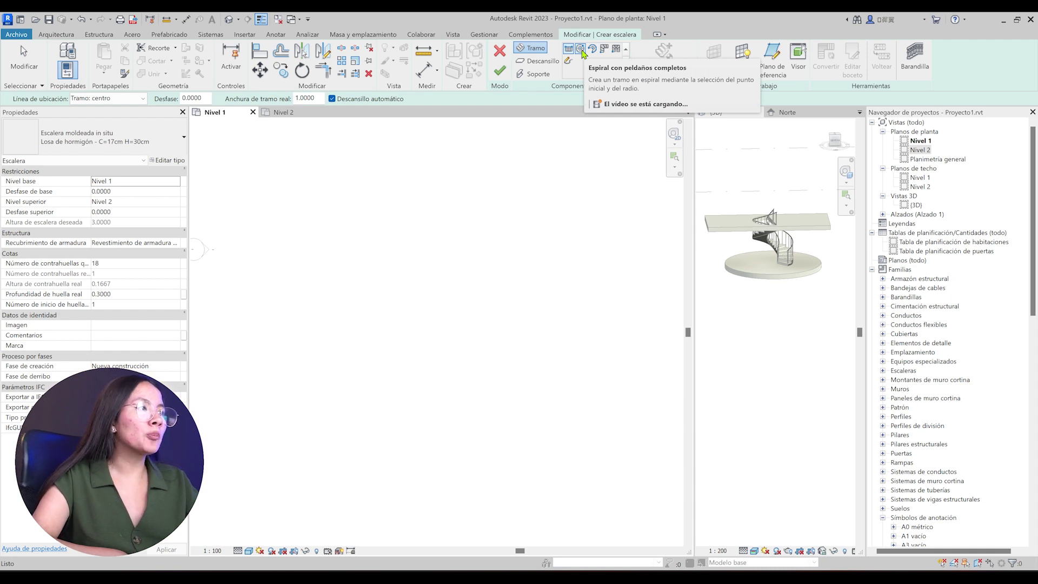
Step: Sketch an 18-riser full-step spiral run by centre and radius, then finish the stair
{"action": "left_click", "coordinate": [580, 49]}
{"action": "left_click", "coordinate": [435, 335]}
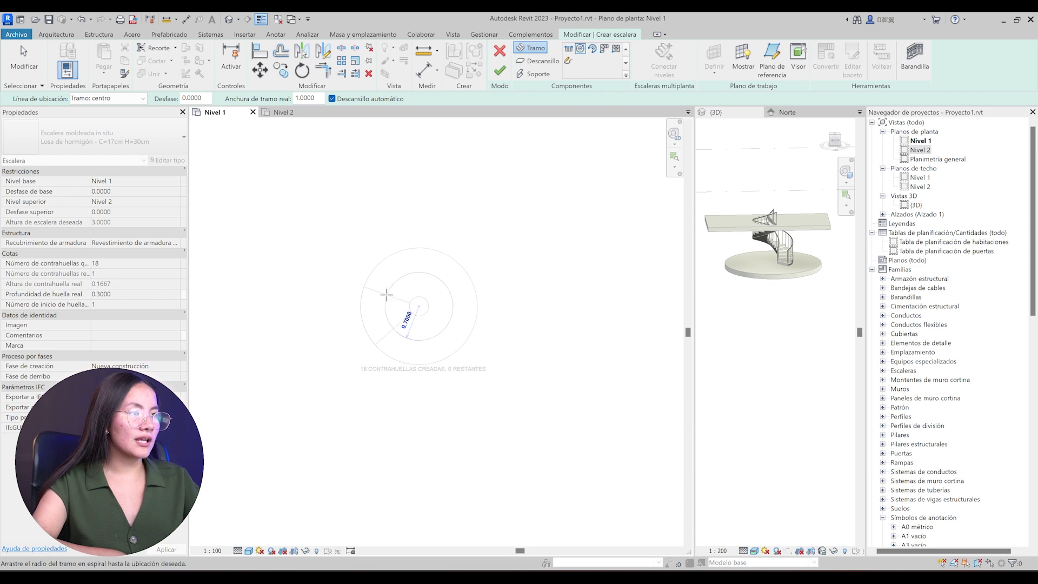
{"action": "left_click", "coordinate": [388, 292]}
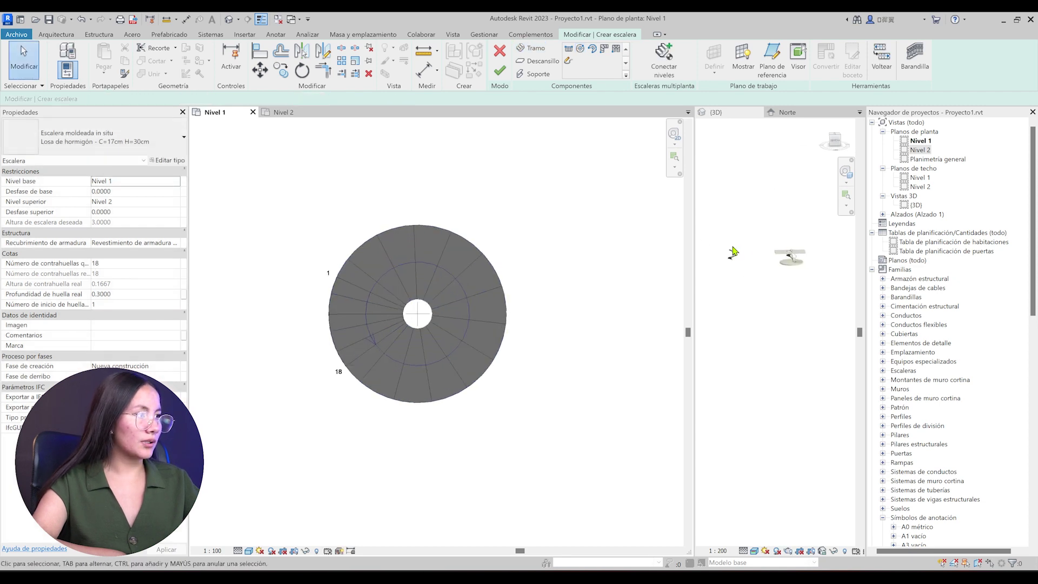
{"action": "scroll", "coordinate": [757, 238], "scroll_direction": "up", "scroll_amount": 3}
{"action": "scroll", "coordinate": [801, 210], "scroll_direction": "up", "scroll_amount": 3}
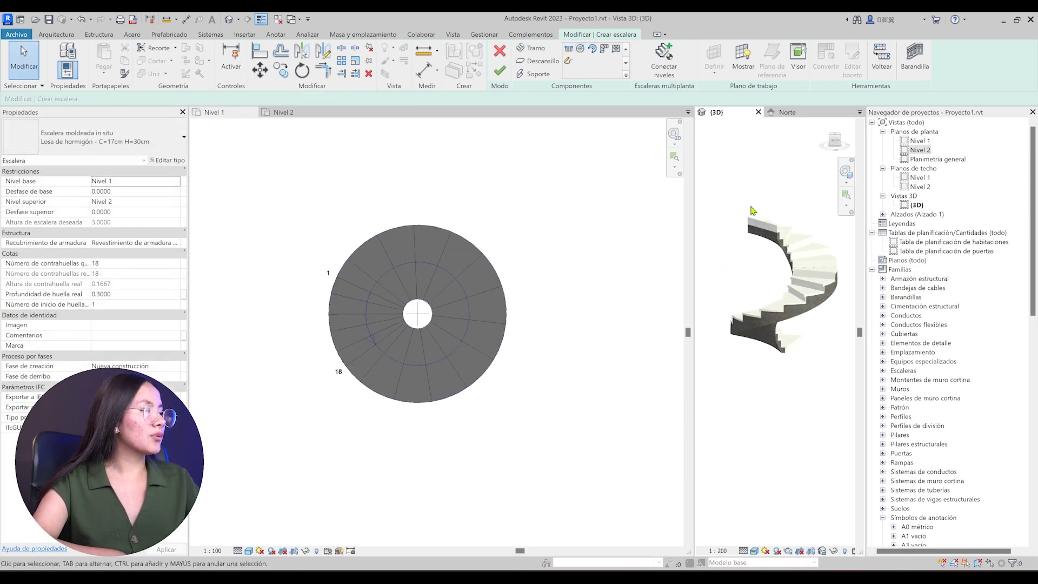
{"action": "left_click", "coordinate": [842, 180]}
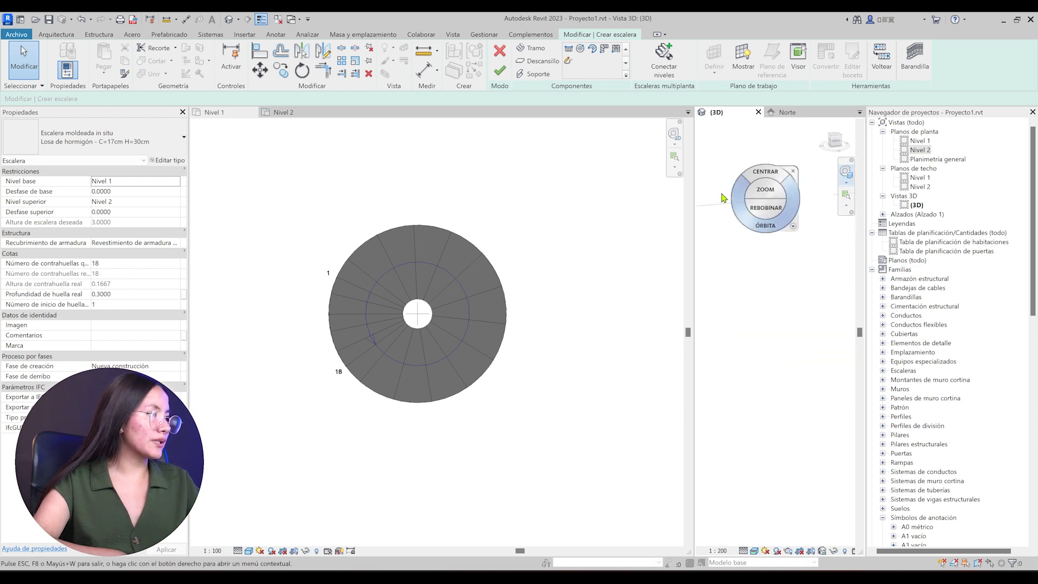
{"action": "left_click", "coordinate": [500, 76]}
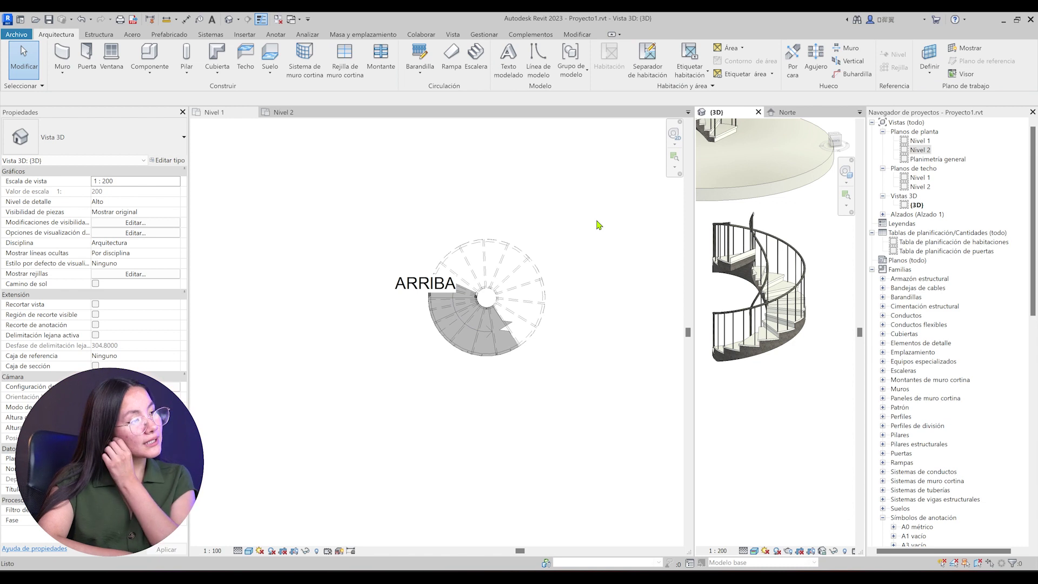
{"action": "middle_click_drag", "start_coordinate": [599, 225], "coordinate": [652, 212]}
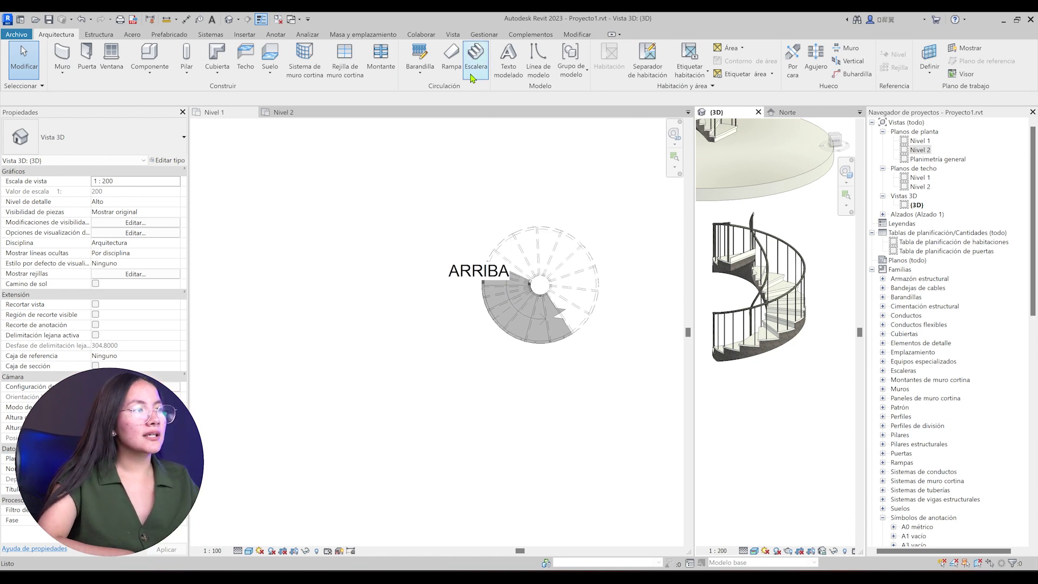
{"action": "left_click", "coordinate": [476, 54]}
Step: Zoom and orbit the 3D view around the spiral stair, then select it
{"action": "left_click", "coordinate": [569, 62]}
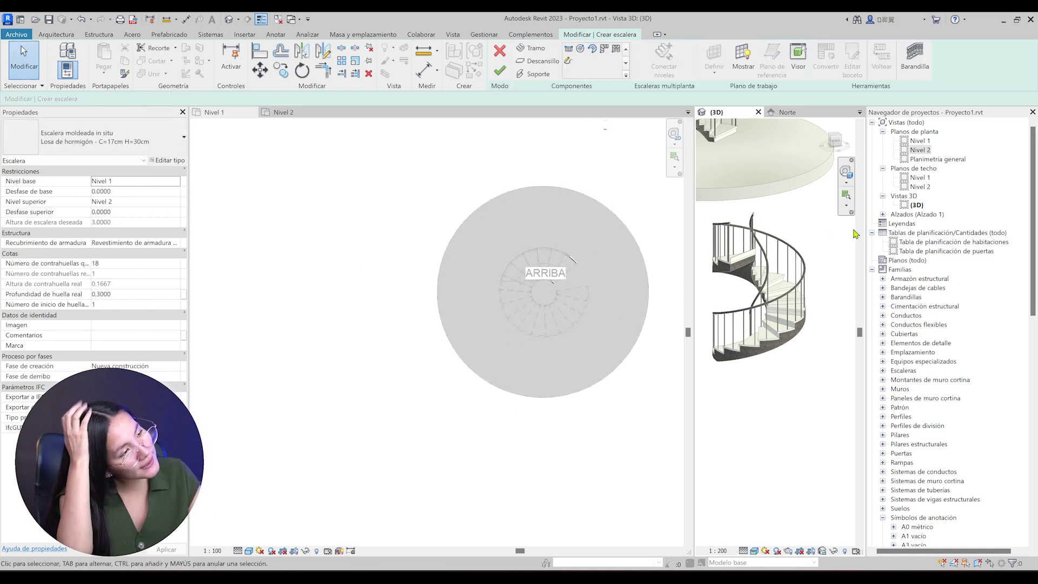
{"action": "scroll", "coordinate": [801, 245], "scroll_direction": "up", "scroll_amount": 3}
{"action": "left_click", "coordinate": [846, 173]}
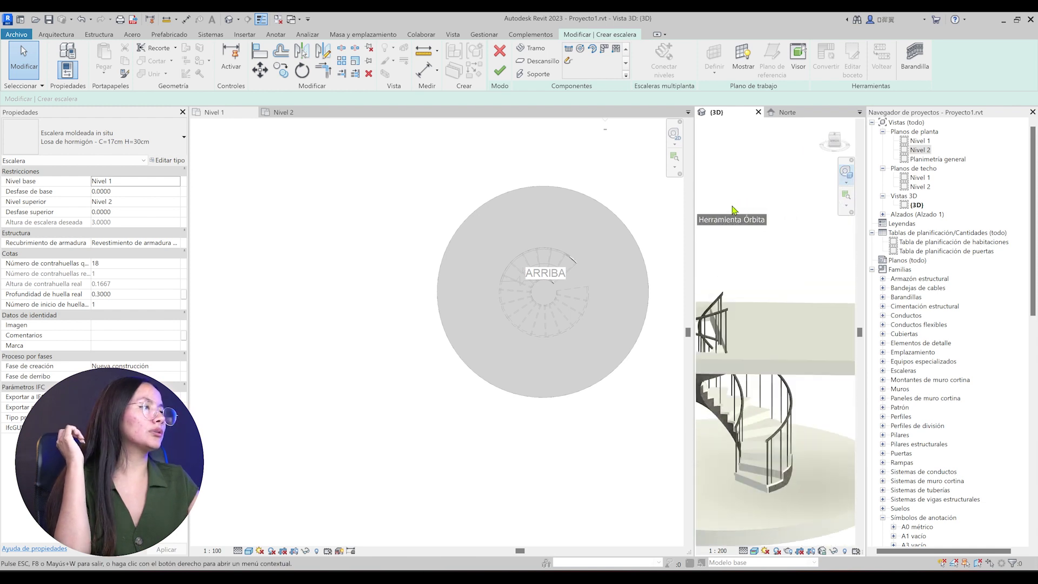
{"action": "left_click_drag", "start_coordinate": [792, 209], "coordinate": [761, 258]}
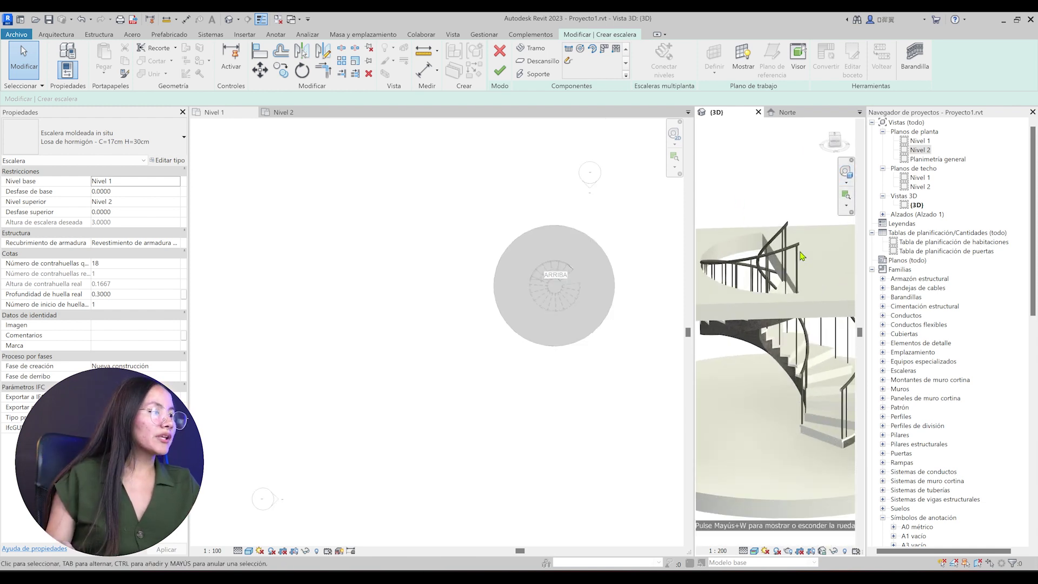
{"action": "left_click", "coordinate": [789, 223]}
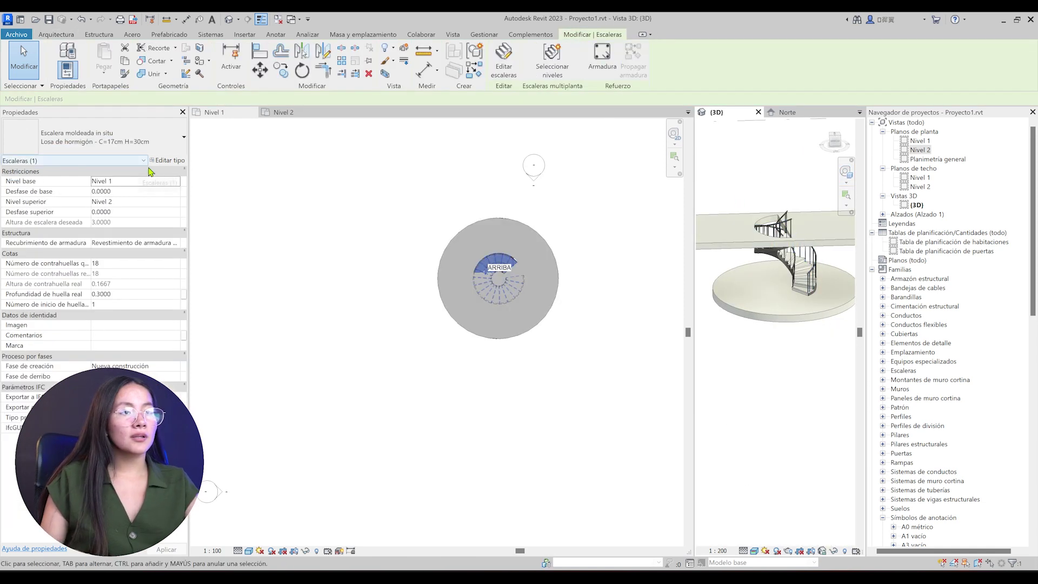
{"action": "left_click", "coordinate": [167, 161]}
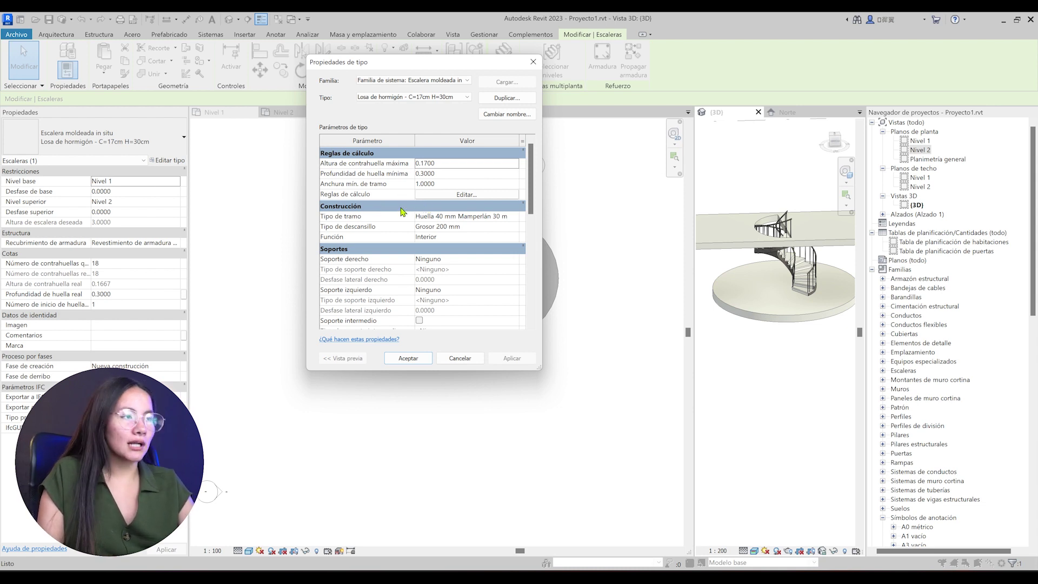
{"action": "left_click", "coordinate": [455, 218]}
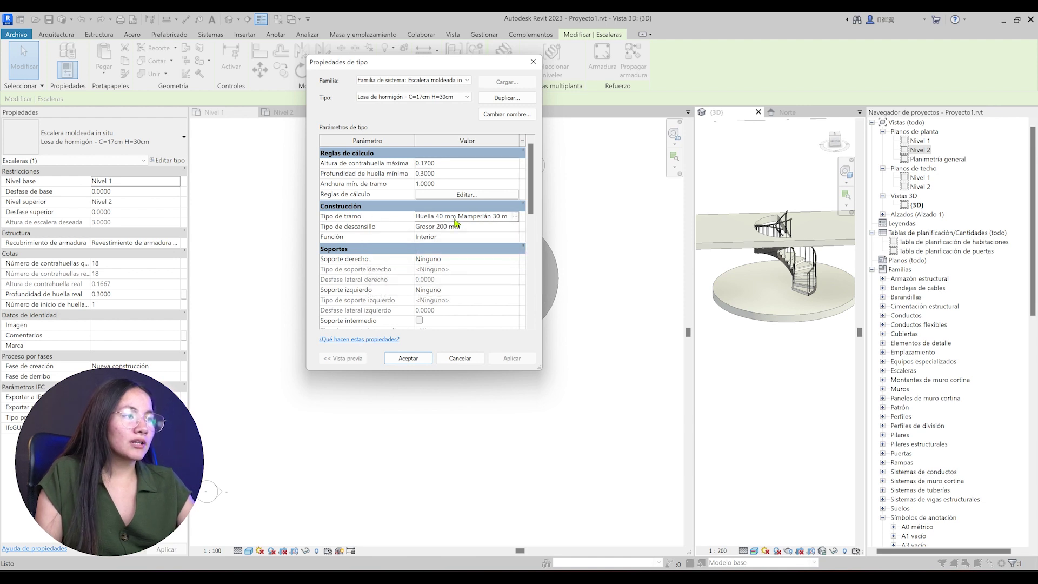
{"action": "left_click", "coordinate": [515, 218]}
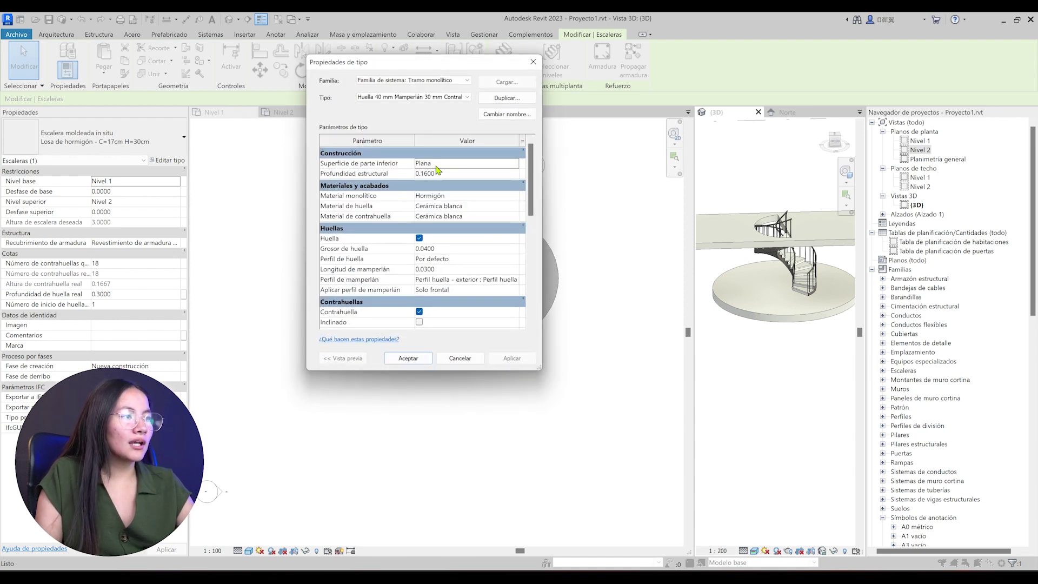
{"action": "left_click", "coordinate": [534, 61]}
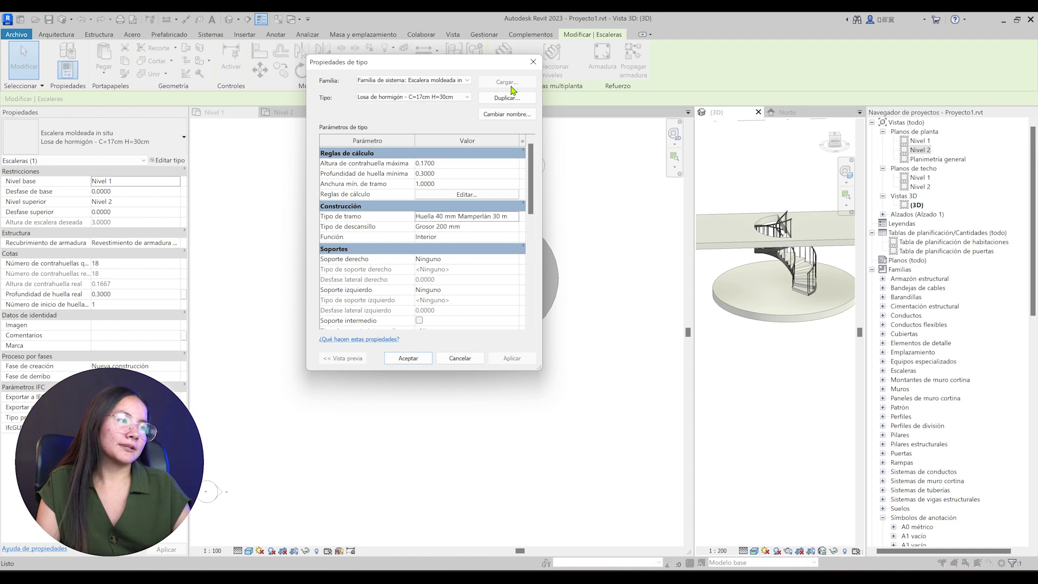
{"action": "key", "text": "Escape"}
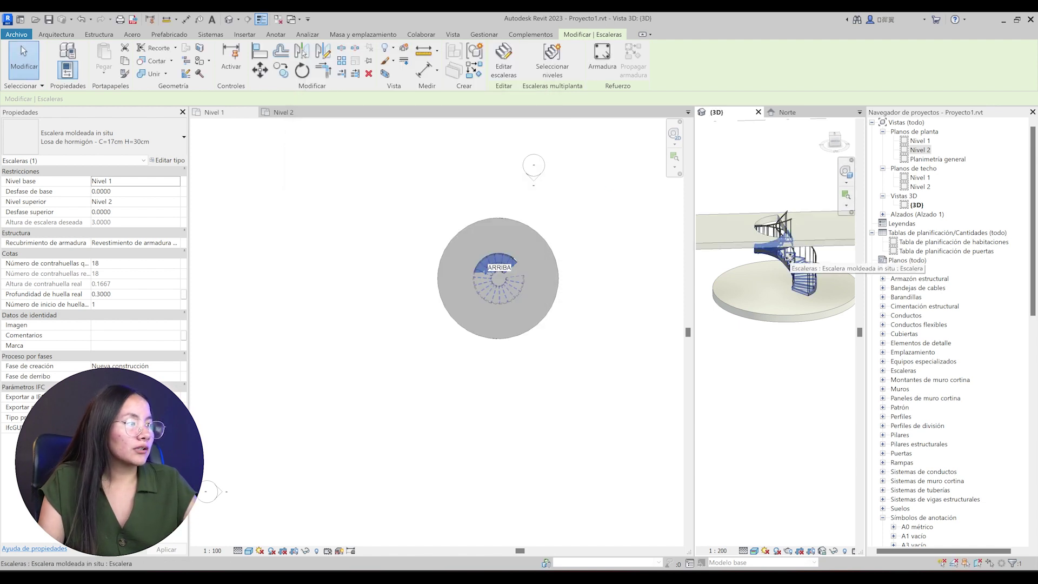
Step: Change the stair to the Acero y vidrio type and orbit to view it
{"action": "left_click", "coordinate": [97, 137]}
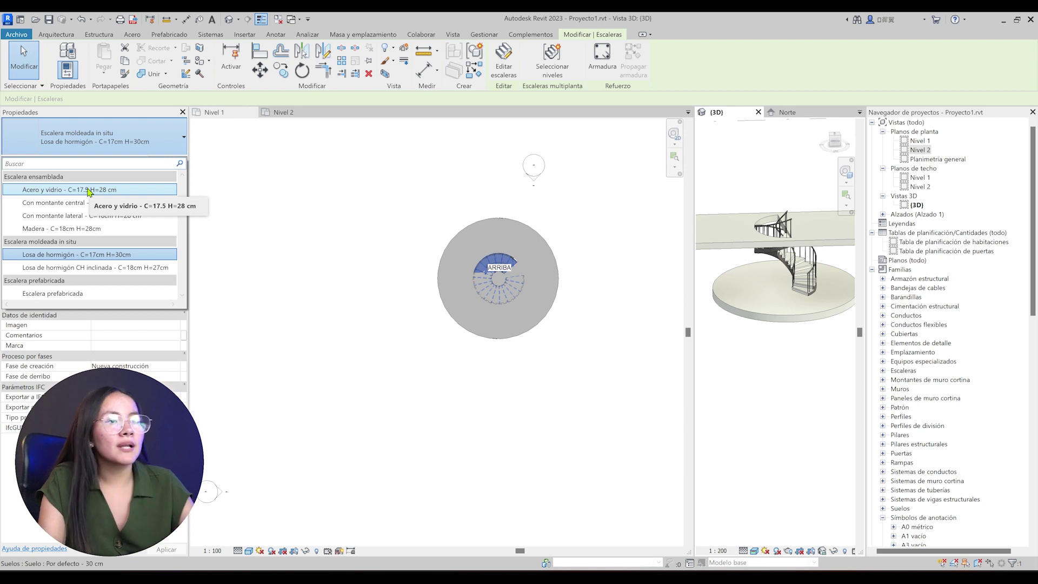
{"action": "left_click", "coordinate": [89, 190]}
{"action": "scroll", "coordinate": [707, 249], "scroll_direction": "up", "scroll_amount": 3}
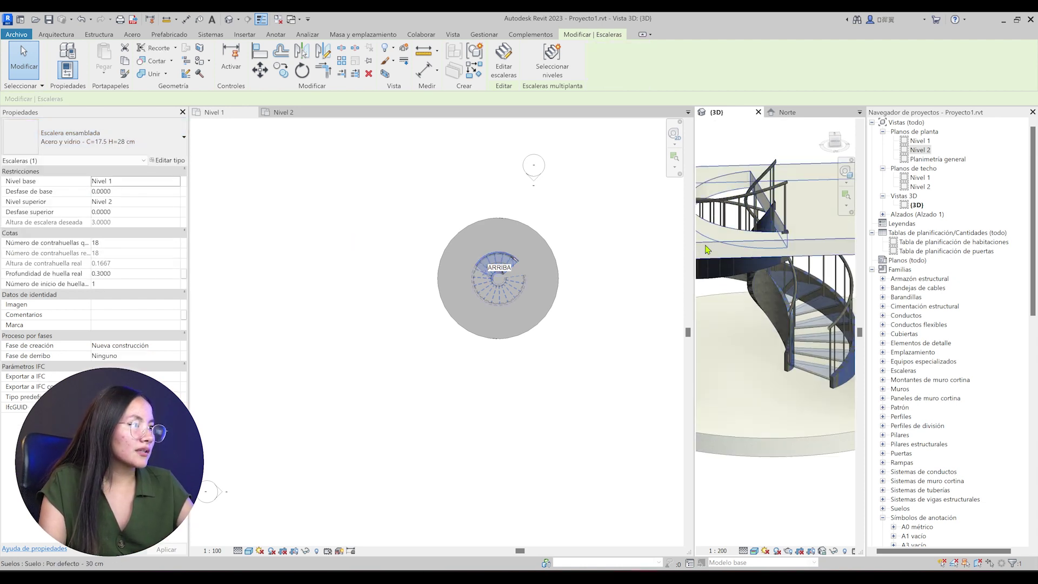
{"action": "scroll", "coordinate": [707, 250], "scroll_direction": "down", "scroll_amount": 2}
{"action": "middle_click_drag", "start_coordinate": [794, 332], "coordinate": [778, 289], "text": "shift"}
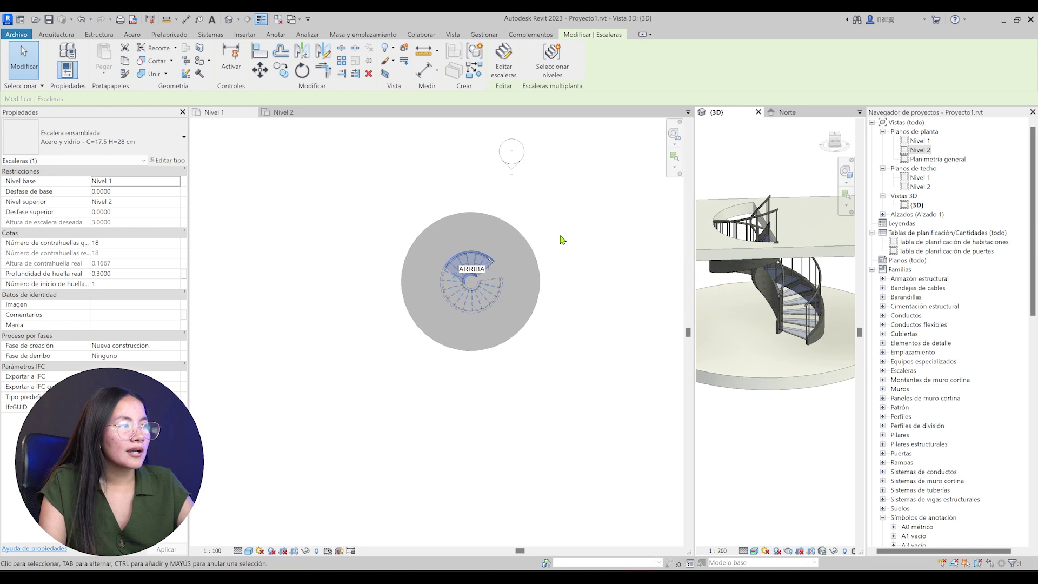
Step: Try the Con montante central and Con montante lateral types, then browse the type list
{"action": "left_click", "coordinate": [95, 137]}
{"action": "left_click", "coordinate": [81, 202]}
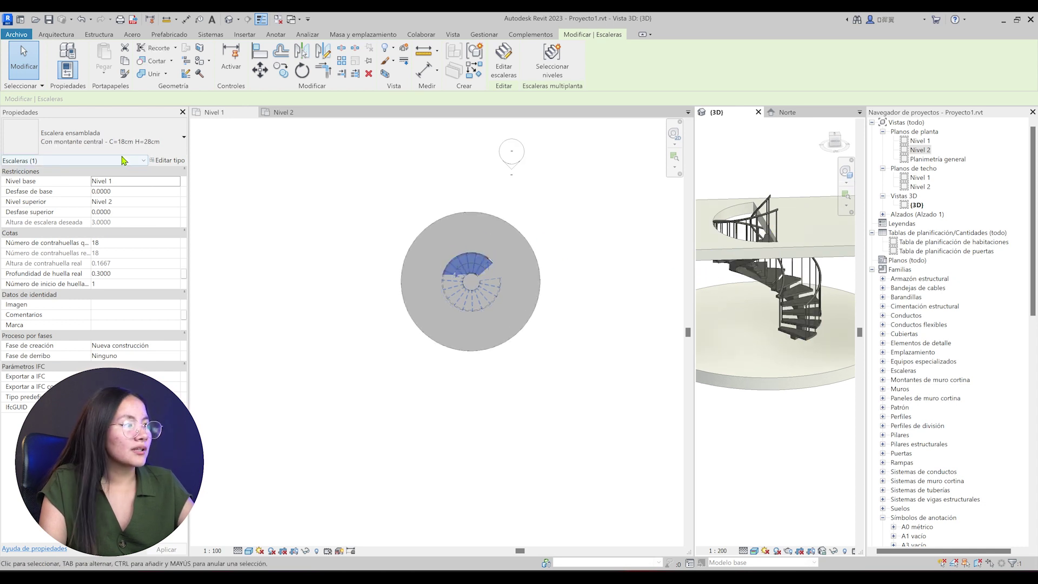
{"action": "left_click", "coordinate": [95, 137]}
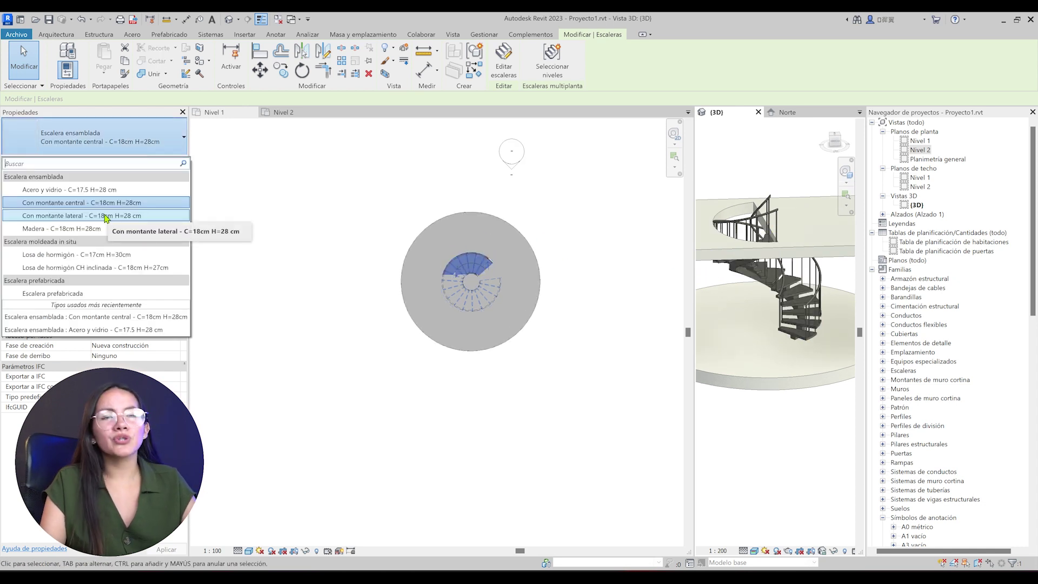
{"action": "left_click", "coordinate": [106, 216]}
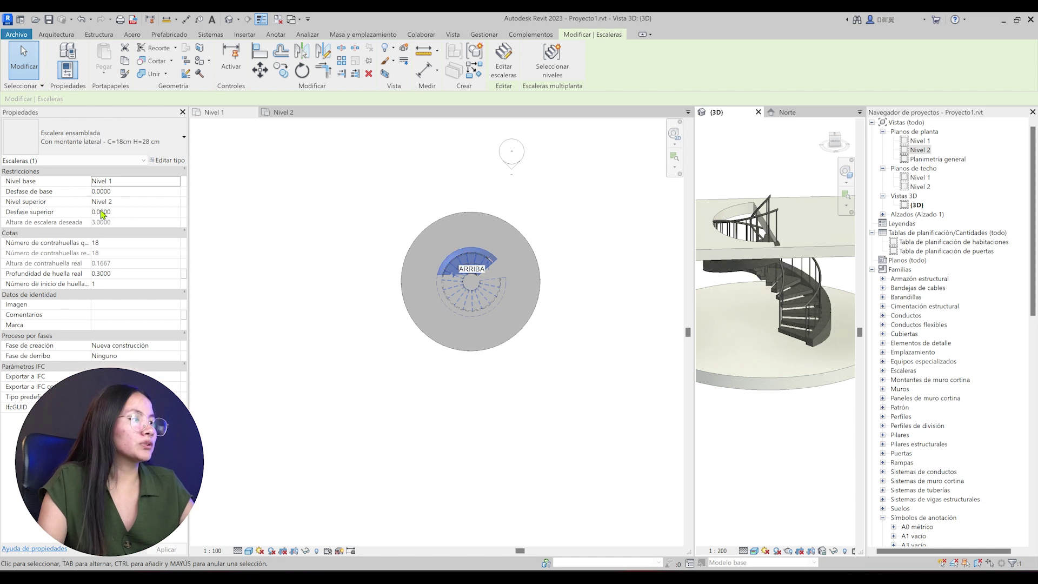
{"action": "left_click", "coordinate": [94, 137]}
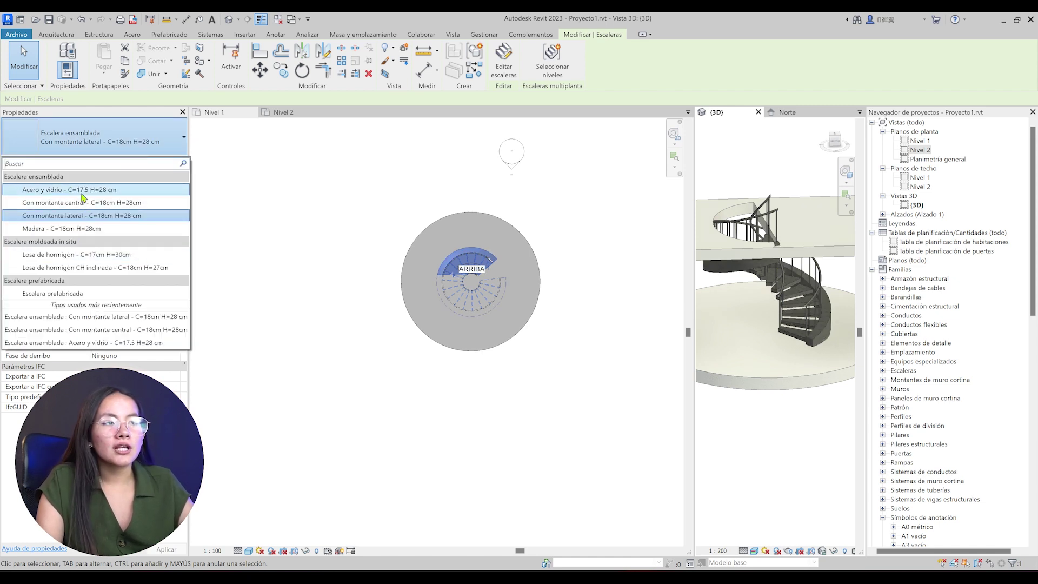
{"action": "scroll", "coordinate": [680, 212], "scroll_direction": "down", "scroll_amount": 1}
{"action": "scroll", "coordinate": [768, 246], "scroll_direction": "down", "scroll_amount": 1}
{"action": "scroll", "coordinate": [768, 246], "scroll_direction": "up", "scroll_amount": 1}
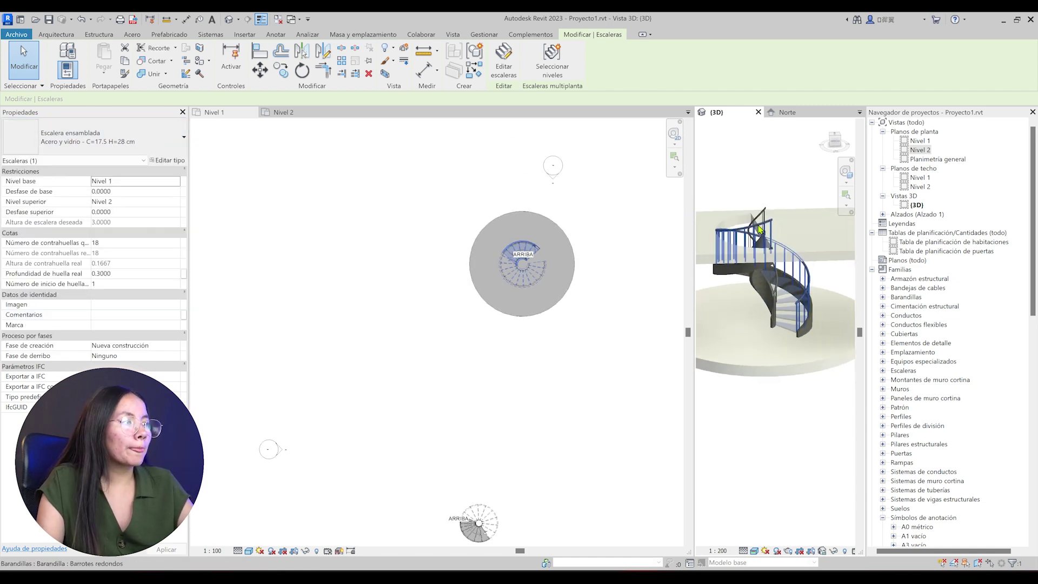
{"action": "scroll", "coordinate": [767, 246], "scroll_direction": "up", "scroll_amount": 1}
{"action": "left_click", "coordinate": [768, 246]}
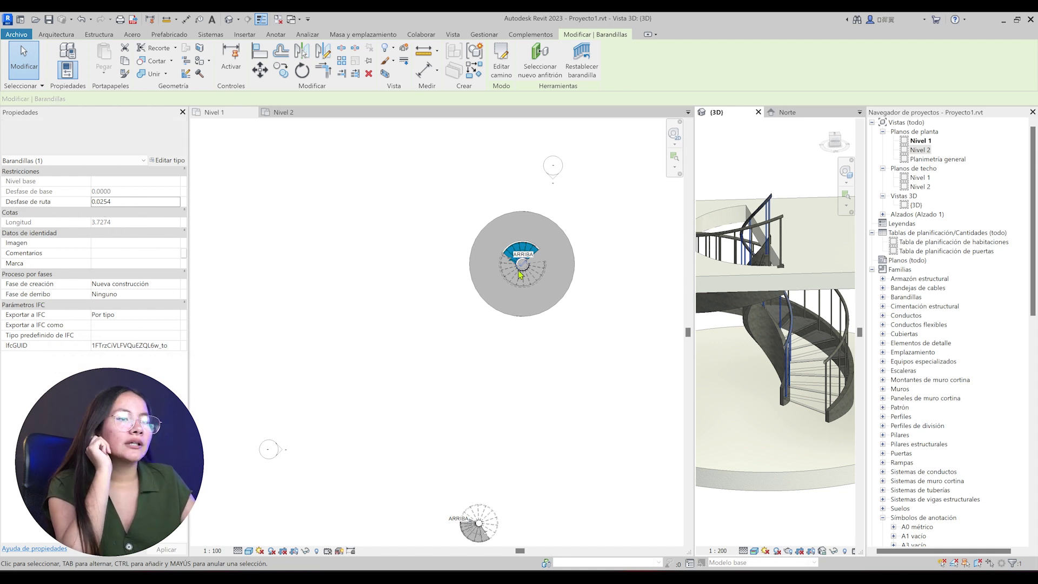
{"action": "scroll", "coordinate": [589, 242], "scroll_direction": "down", "scroll_amount": 3}
{"action": "scroll", "coordinate": [724, 300], "scroll_direction": "up", "scroll_amount": 2}
{"action": "scroll", "coordinate": [724, 300], "scroll_direction": "up", "scroll_amount": 2}
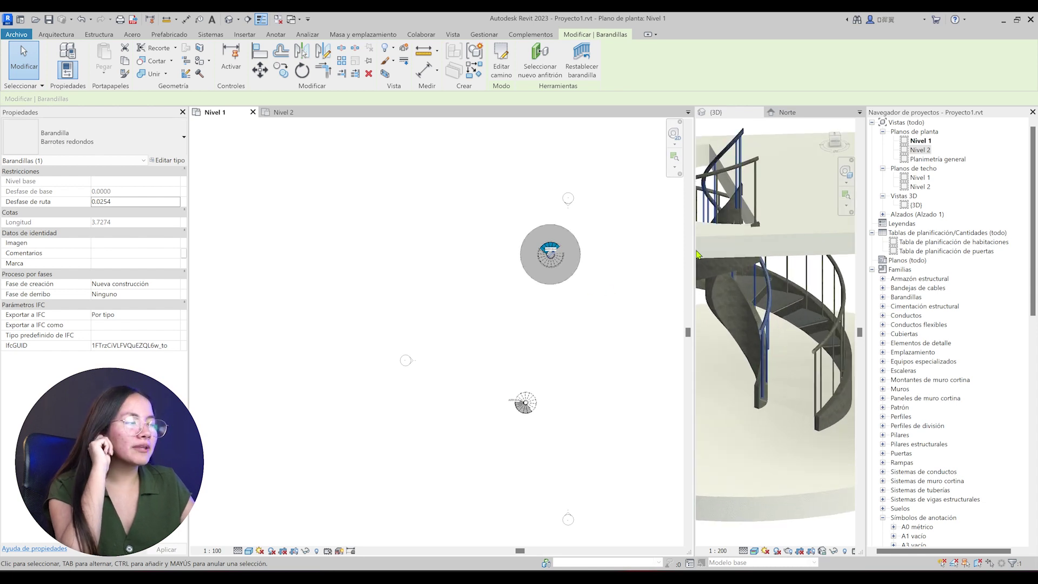
{"action": "scroll", "coordinate": [712, 273], "scroll_direction": "down", "scroll_amount": 2}
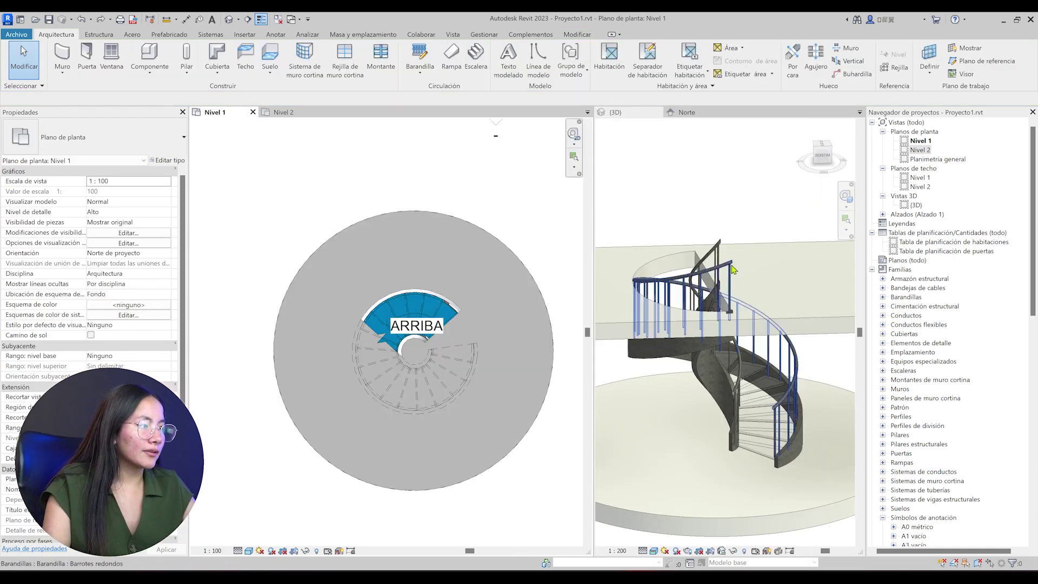
Step: Delete the stair railing in 3D and switch the stair to the Madera type
{"action": "left_click", "coordinate": [725, 256]}
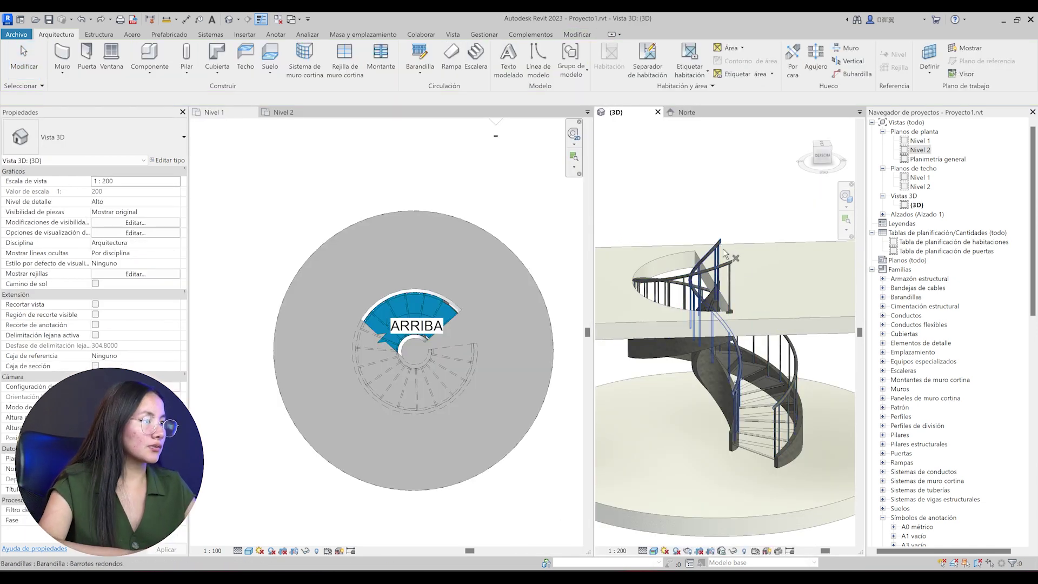
{"action": "left_click", "coordinate": [719, 243]}
{"action": "key", "text": "Delete"}
{"action": "left_click", "coordinate": [719, 346]}
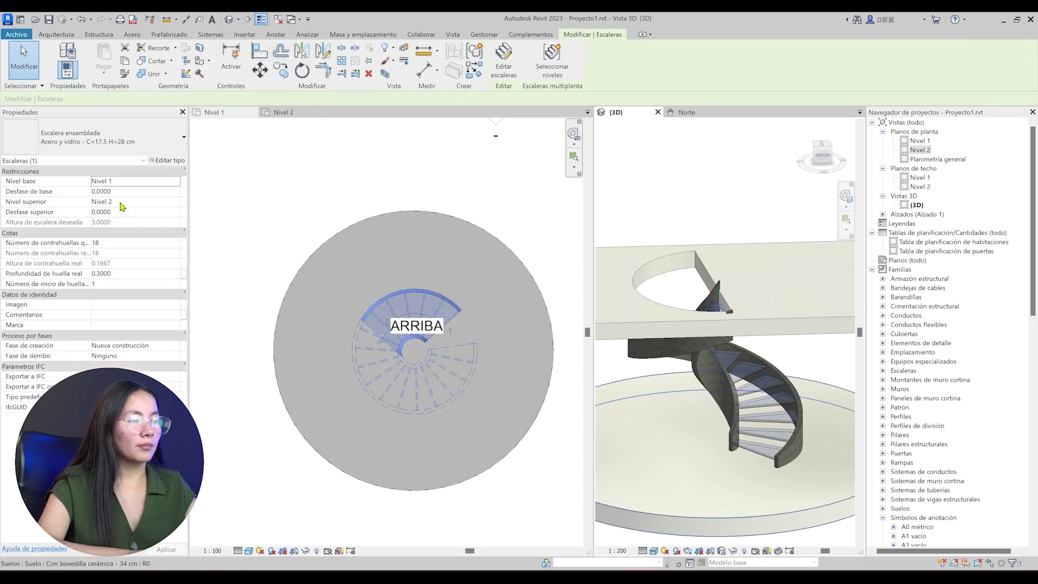
{"action": "left_click", "coordinate": [95, 136]}
{"action": "left_click", "coordinate": [108, 228]}
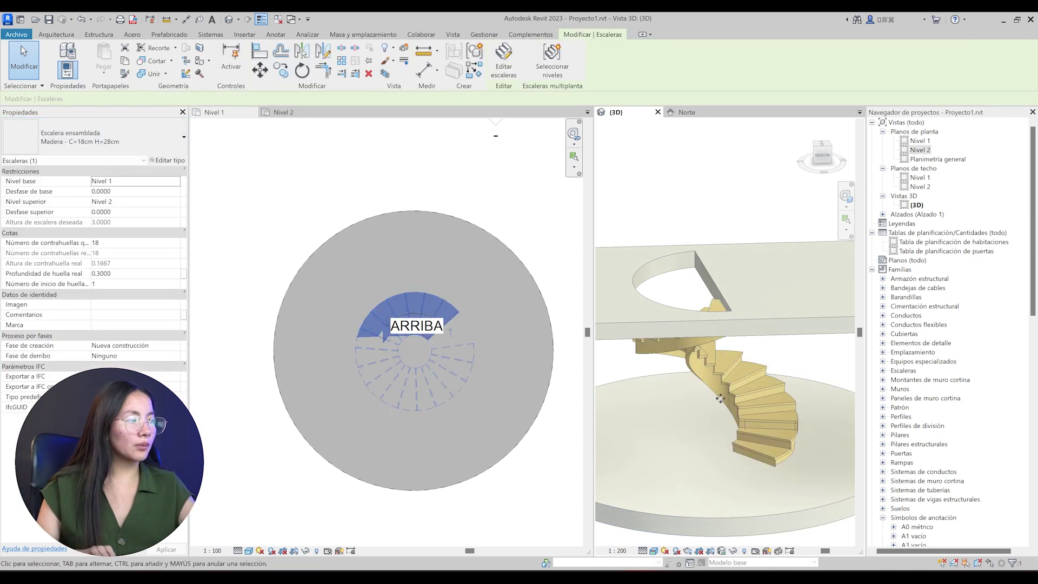
Step: Set the Madera type's right and left supports to Zanca (cerrada)
{"action": "left_click", "coordinate": [168, 160]}
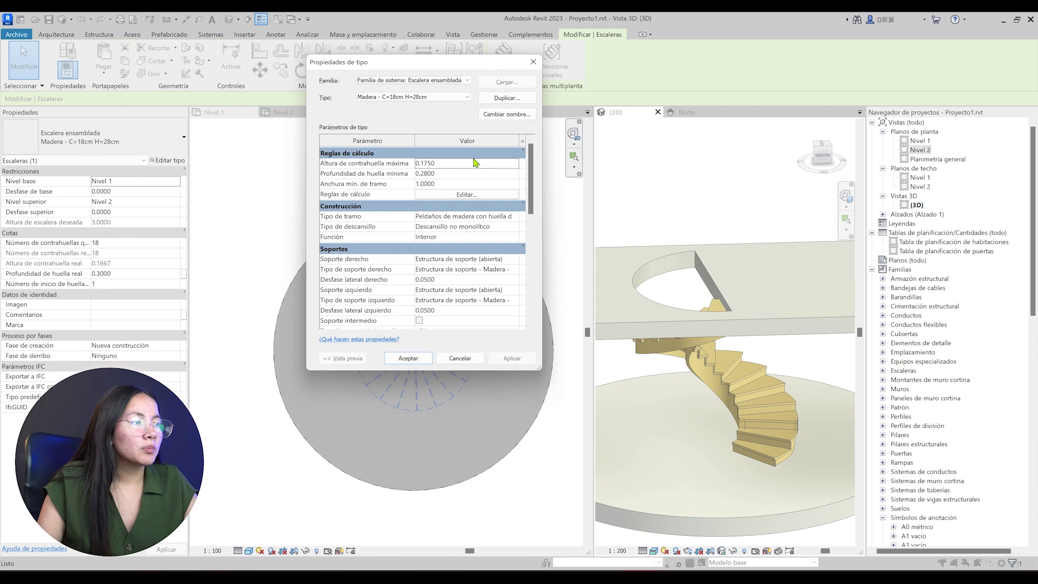
{"action": "left_click", "coordinate": [481, 259]}
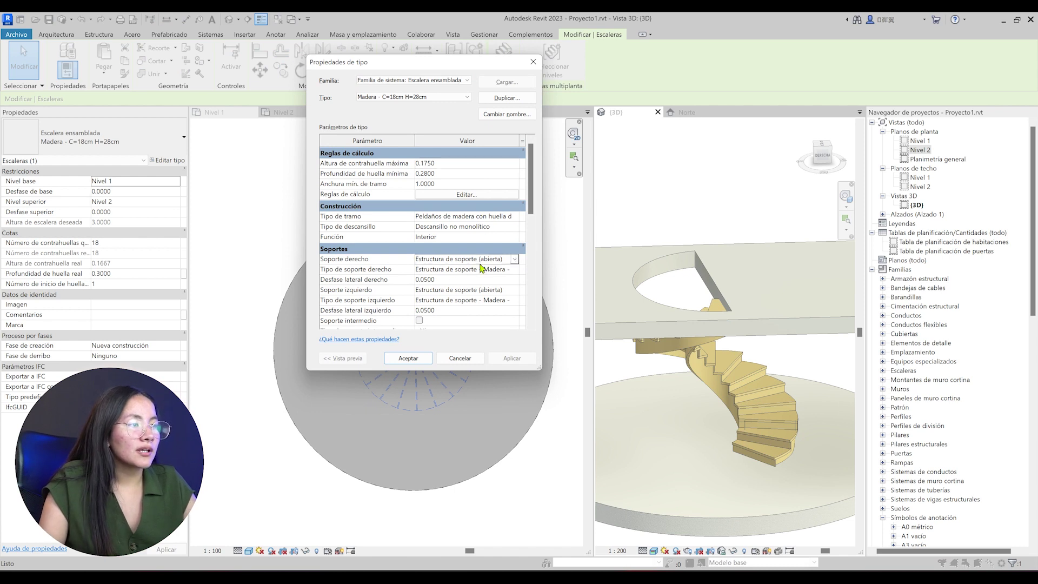
{"action": "left_click", "coordinate": [514, 259]}
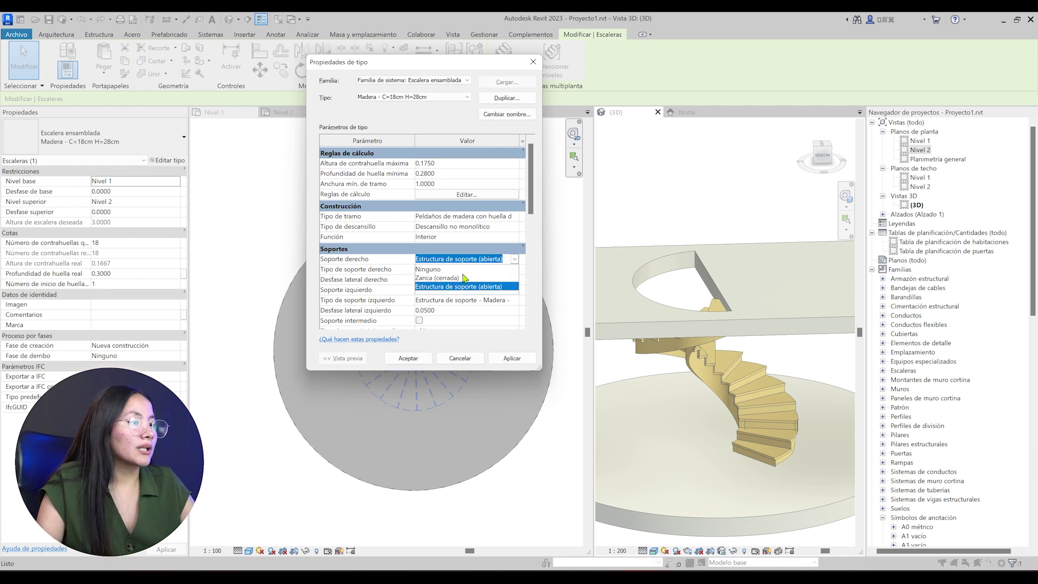
{"action": "left_click", "coordinate": [456, 278]}
{"action": "left_click", "coordinate": [513, 291]}
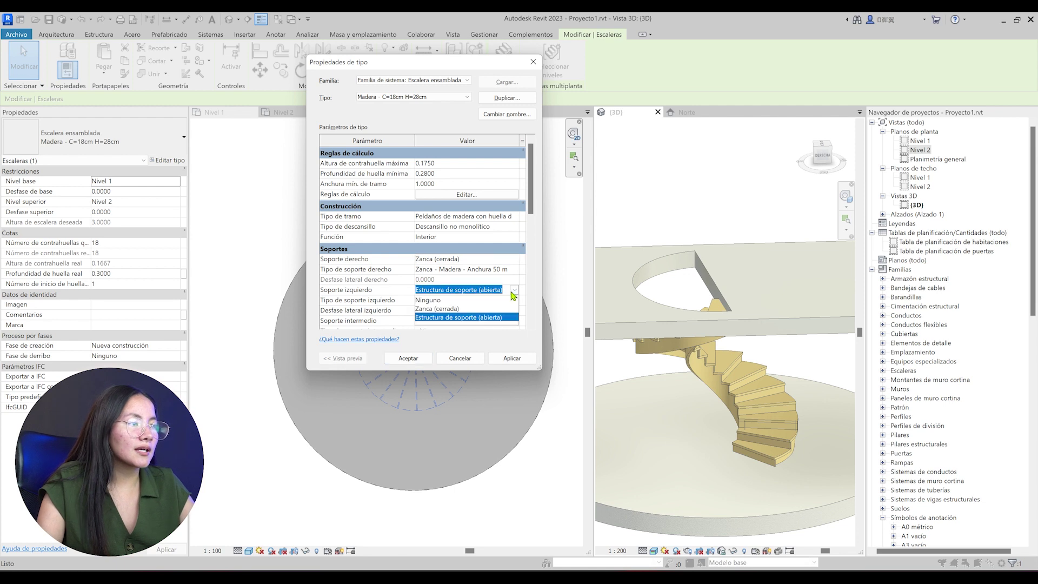
{"action": "left_click", "coordinate": [514, 295]}
{"action": "left_click", "coordinate": [463, 310]}
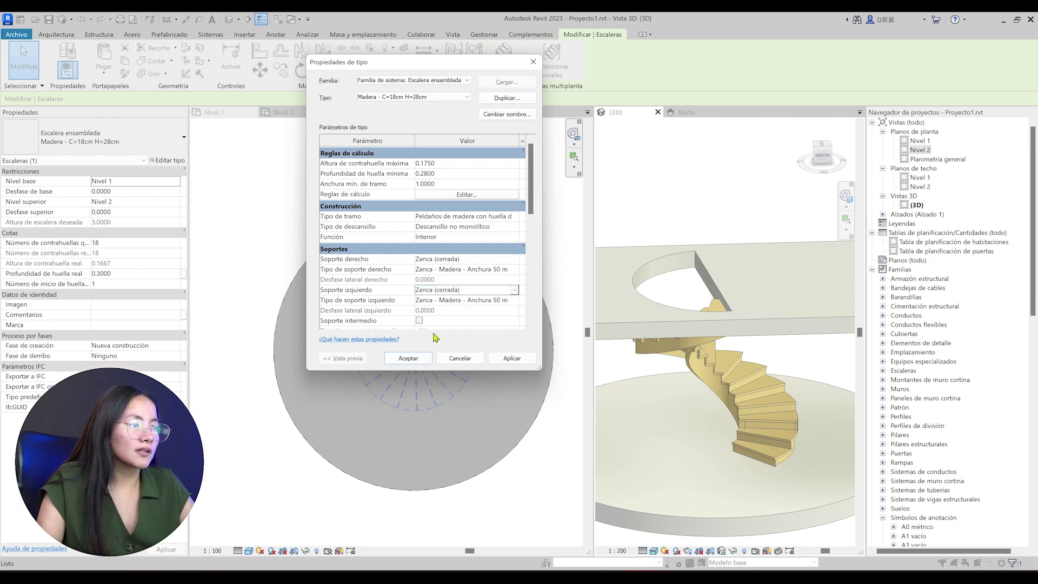
{"action": "key", "text": "Return"}
{"action": "middle_click_drag", "start_coordinate": [735, 226], "coordinate": [699, 229], "text": "shift"}
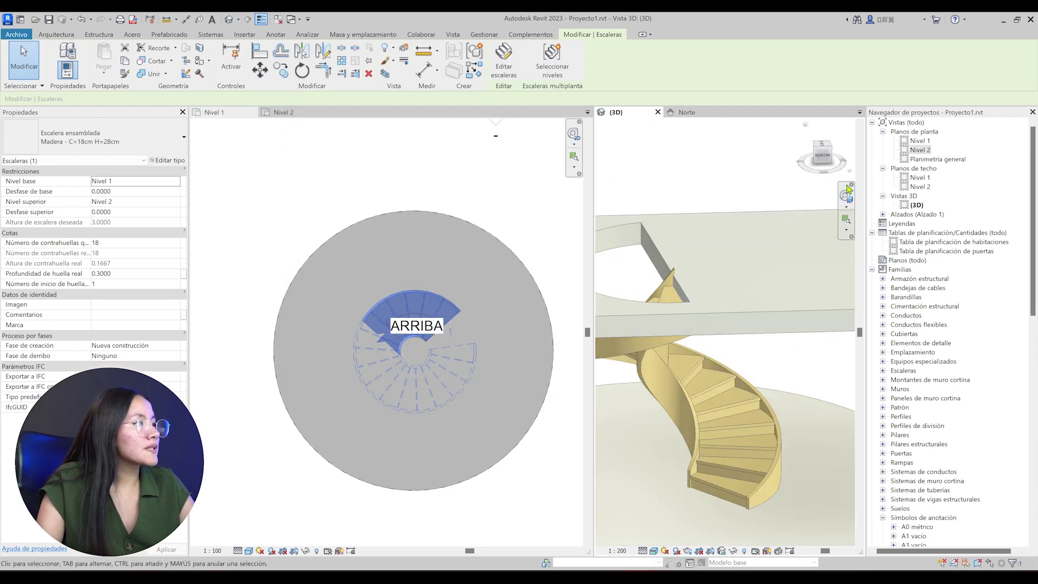
Step: Orbit to inspect the closed stringers, then reopen the wooden stair in Editar escaleras
{"action": "left_click_drag", "start_coordinate": [699, 229], "coordinate": [701, 256]}
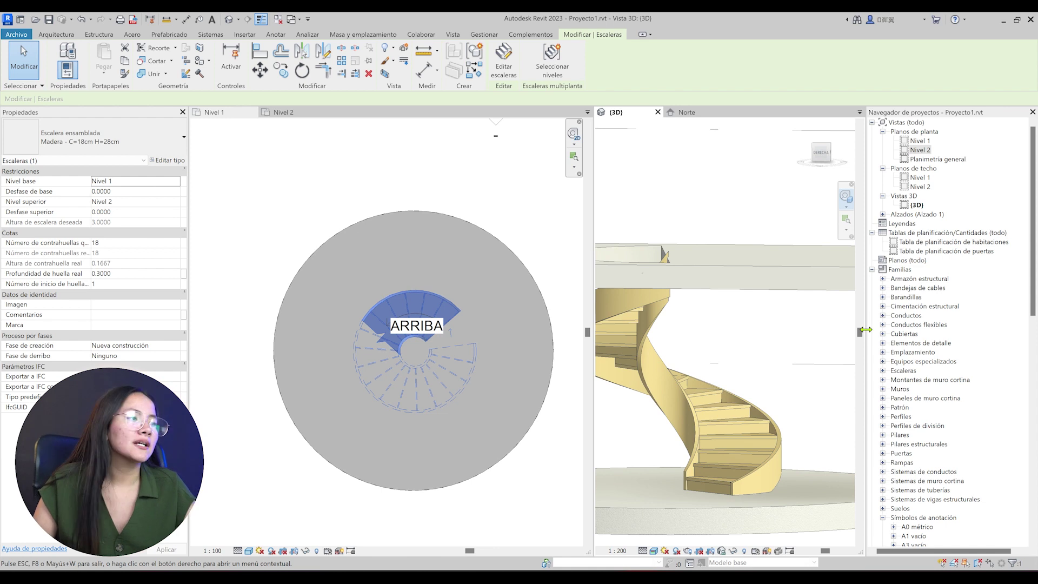
{"action": "key", "text": "Escape"}
{"action": "key", "text": "Escape"}
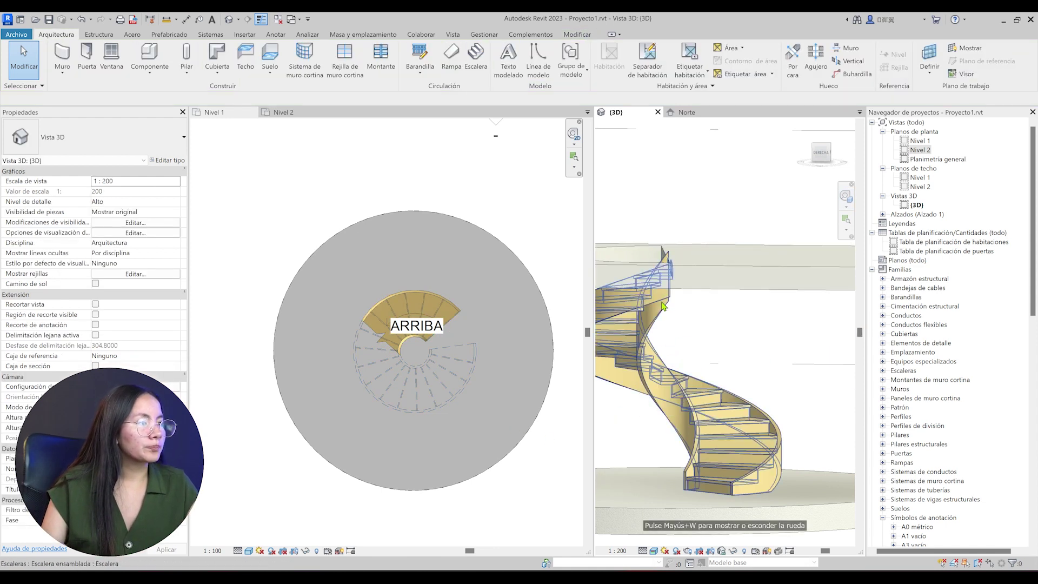
{"action": "left_click", "coordinate": [630, 331]}
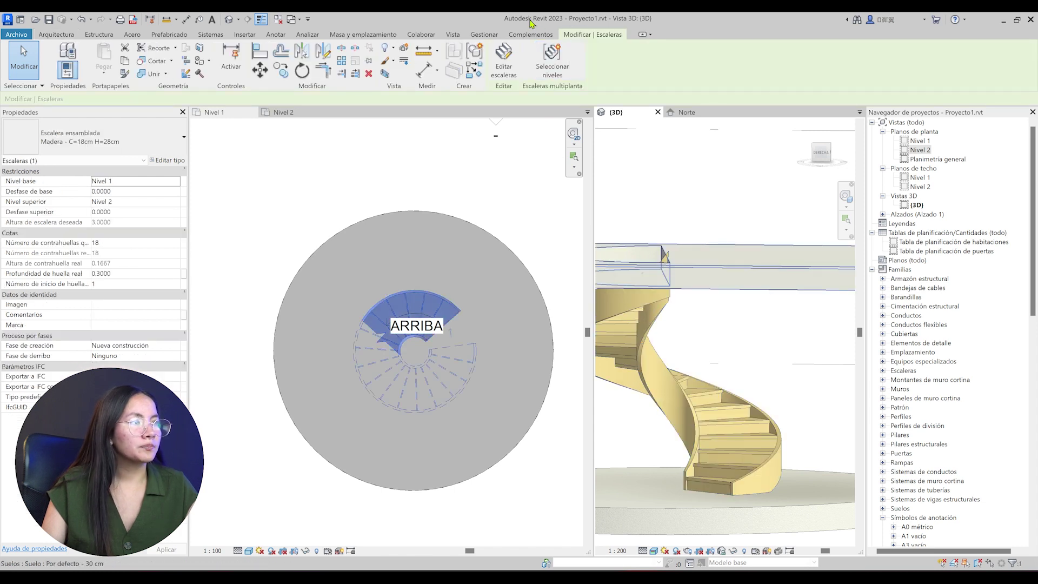
{"action": "left_click", "coordinate": [504, 61]}
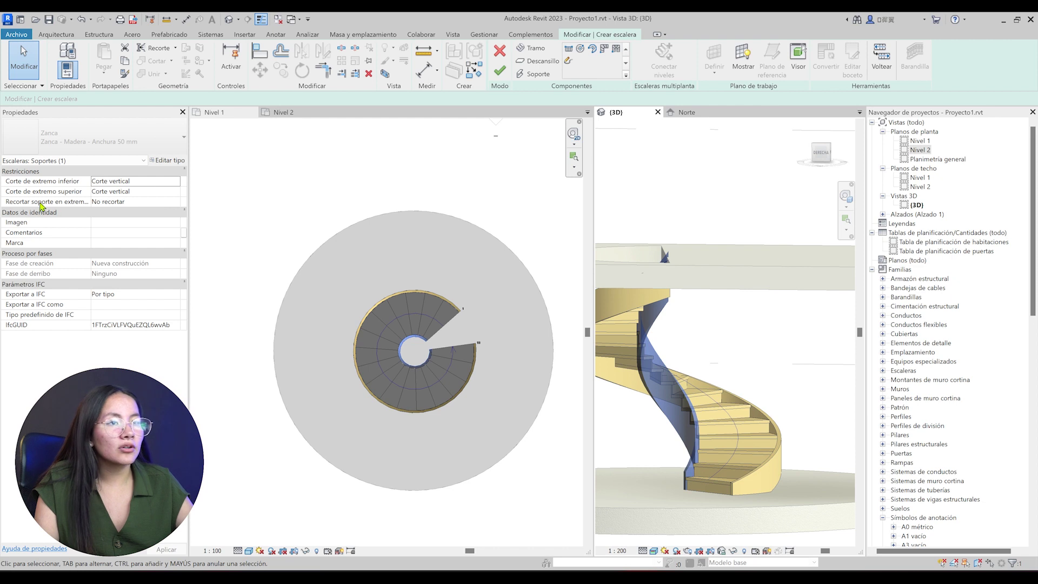
Step: Set the stringer's Recortar soporte en extremo property to Igualar nivel
{"action": "left_click", "coordinate": [118, 203]}
{"action": "key", "text": "Down"}
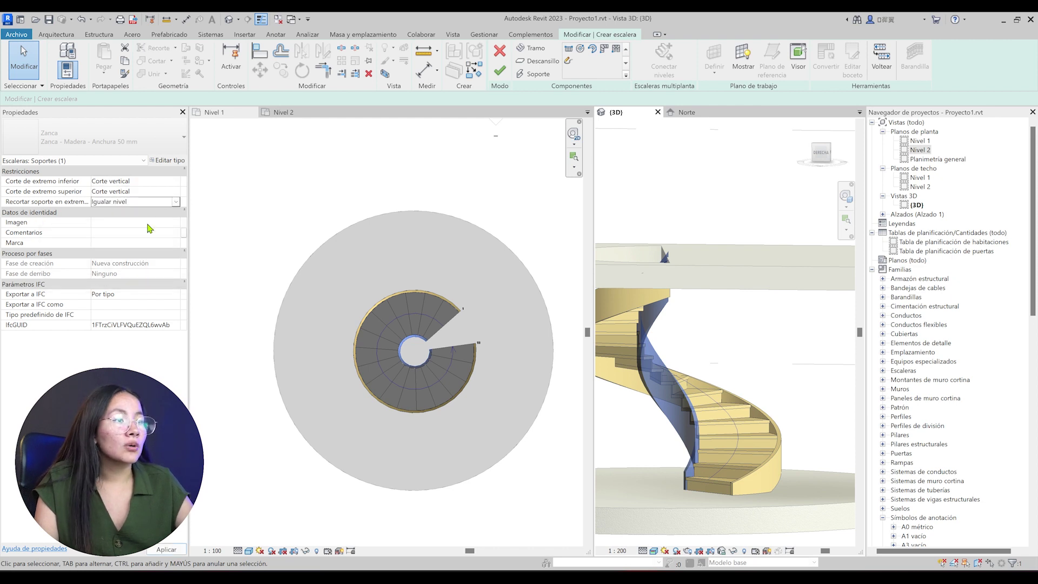
{"action": "scroll", "coordinate": [654, 248], "scroll_direction": "up", "scroll_amount": 3}
{"action": "scroll", "coordinate": [665, 260], "scroll_direction": "up", "scroll_amount": 2}
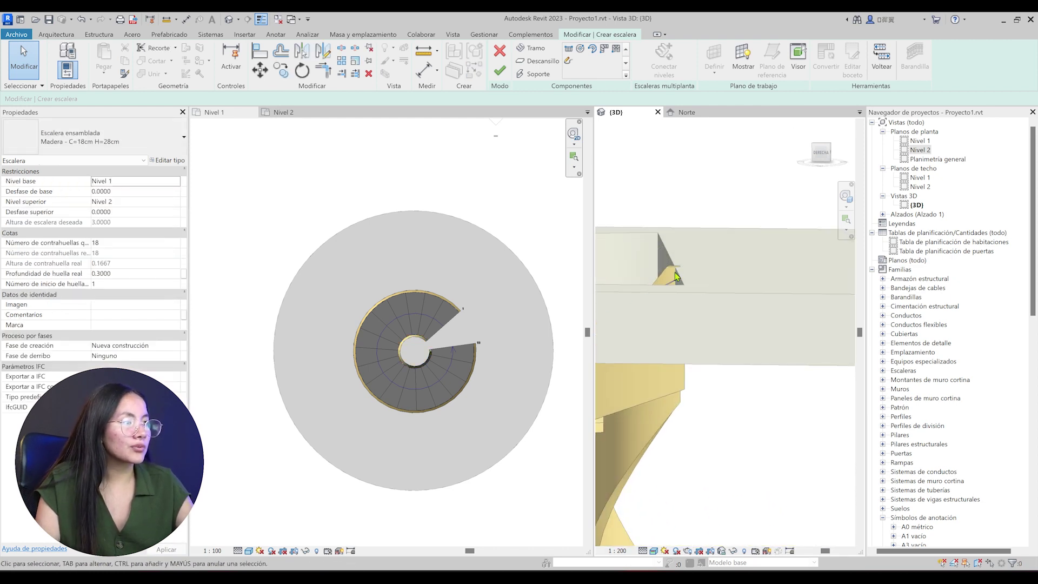